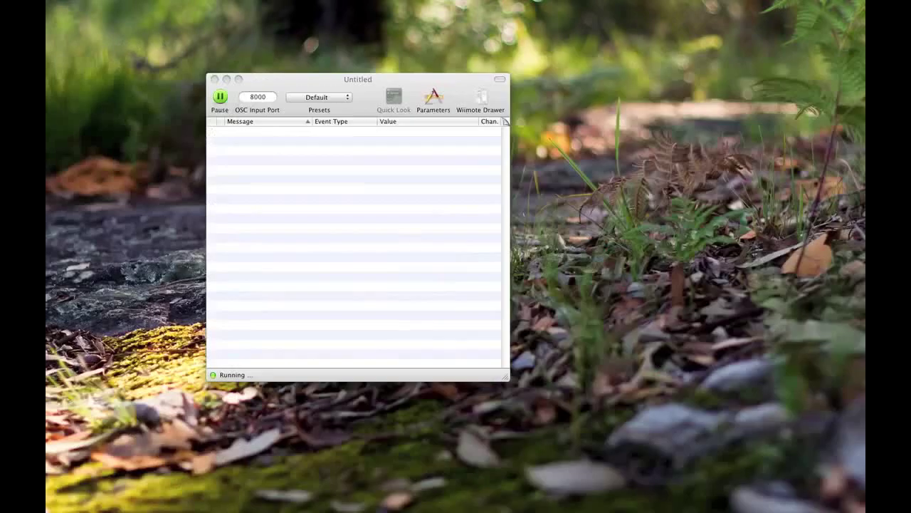
Move the OSCulator window aside and open the Wiimote Drawer to discover and pair a Wiimote
{"action": "left_click_drag", "start_coordinate": [375, 80], "coordinate": [325, 62]}
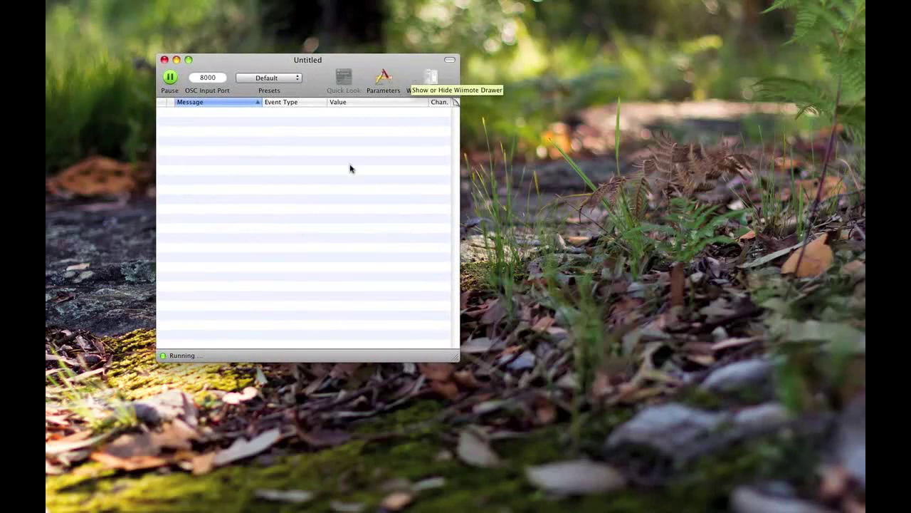
{"action": "left_click", "coordinate": [430, 77]}
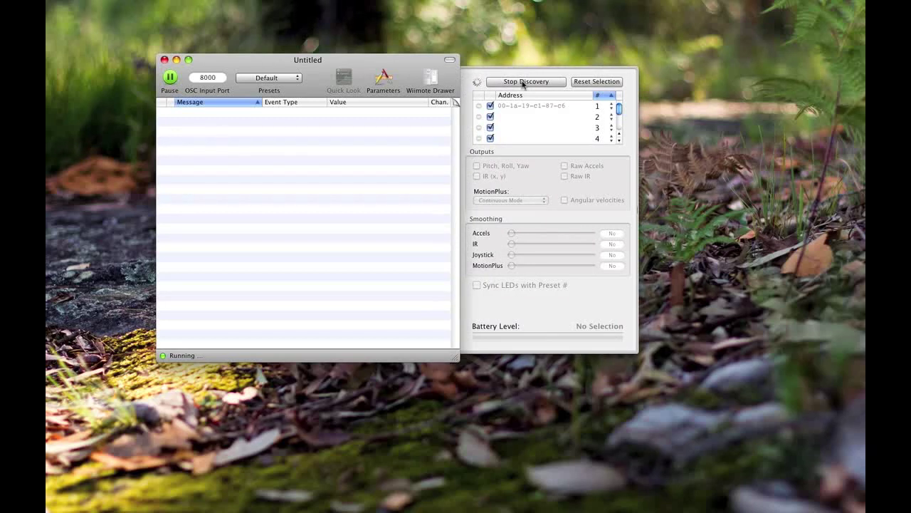
Stop discovery and select the paired Wiimote listed in slot 1
{"action": "left_click", "coordinate": [524, 83]}
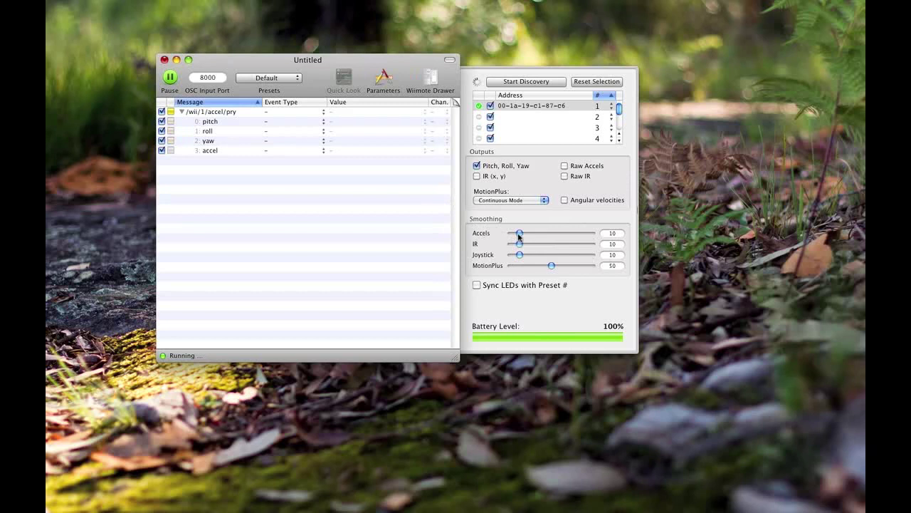
Raise the Accels smoothing slider to 50 and shift the window slightly right
{"action": "left_click_drag", "start_coordinate": [520, 237], "coordinate": [551, 236]}
{"action": "left_click_drag", "start_coordinate": [218, 61], "coordinate": [232, 55]}
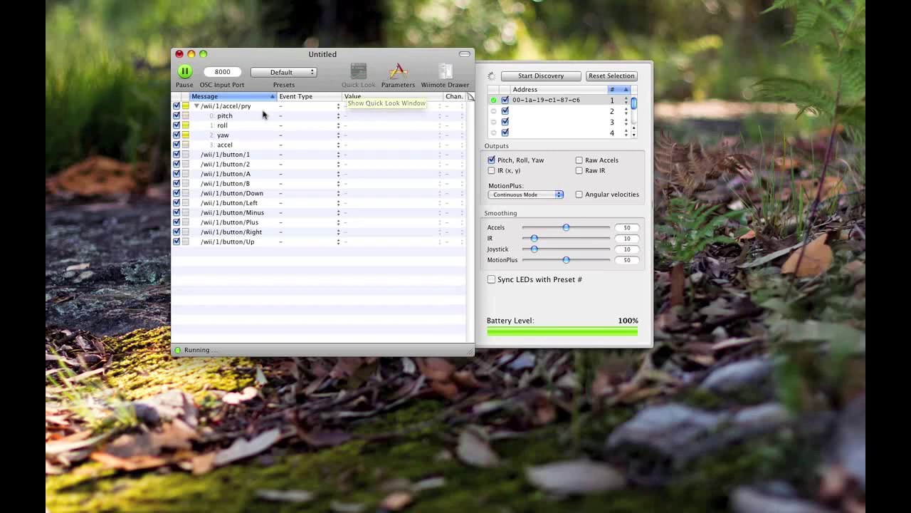
Open a Quick Look graph of the /wii/1/accel/pry pitch value and place it over the message list
{"action": "left_click", "coordinate": [244, 118]}
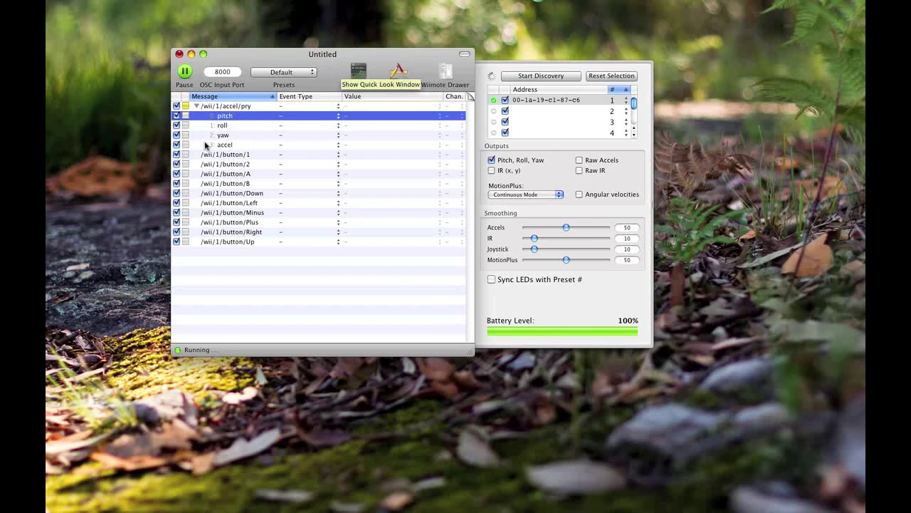
{"action": "left_click_drag", "start_coordinate": [218, 126], "coordinate": [228, 178]}
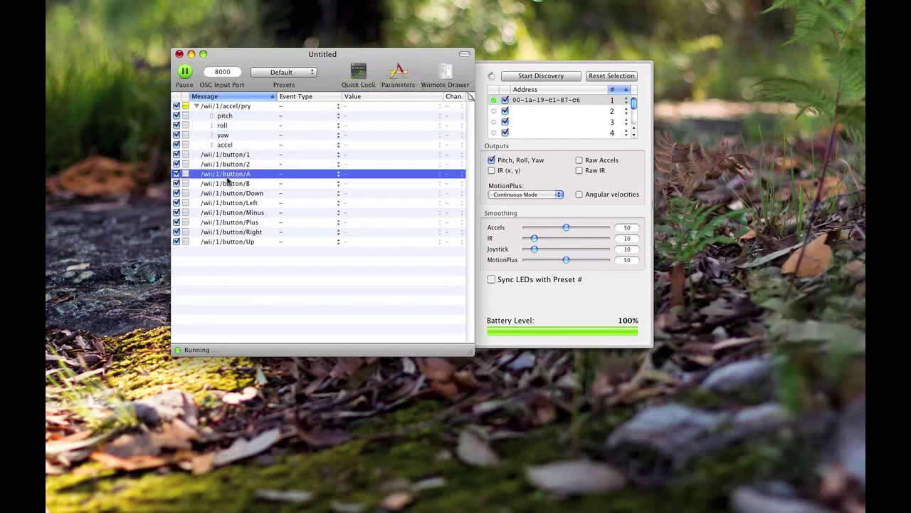
{"action": "left_click", "coordinate": [230, 125]}
{"action": "left_click", "coordinate": [229, 118]}
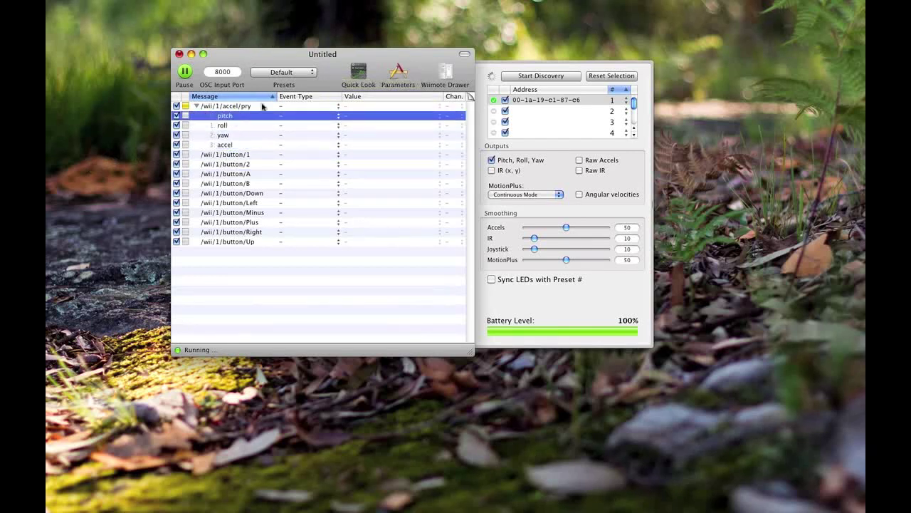
{"action": "left_click", "coordinate": [360, 84]}
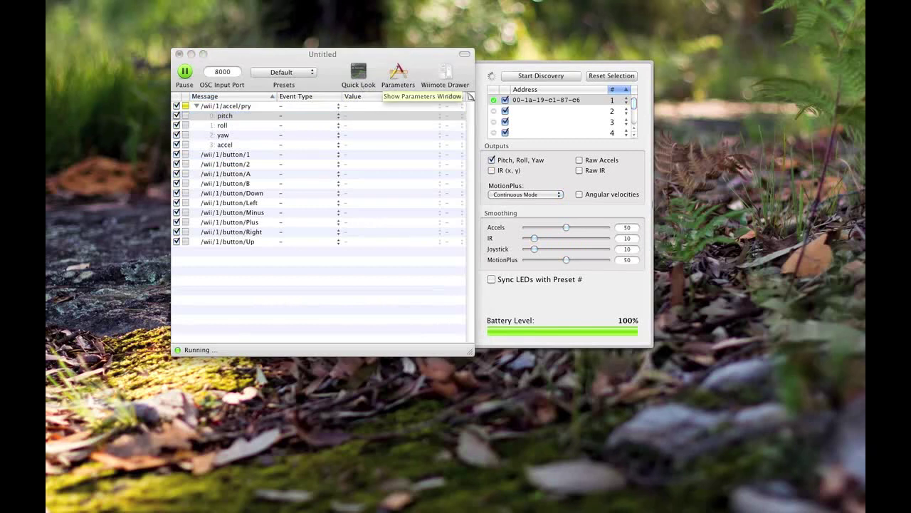
{"action": "left_click_drag", "start_coordinate": [431, 202], "coordinate": [320, 365]}
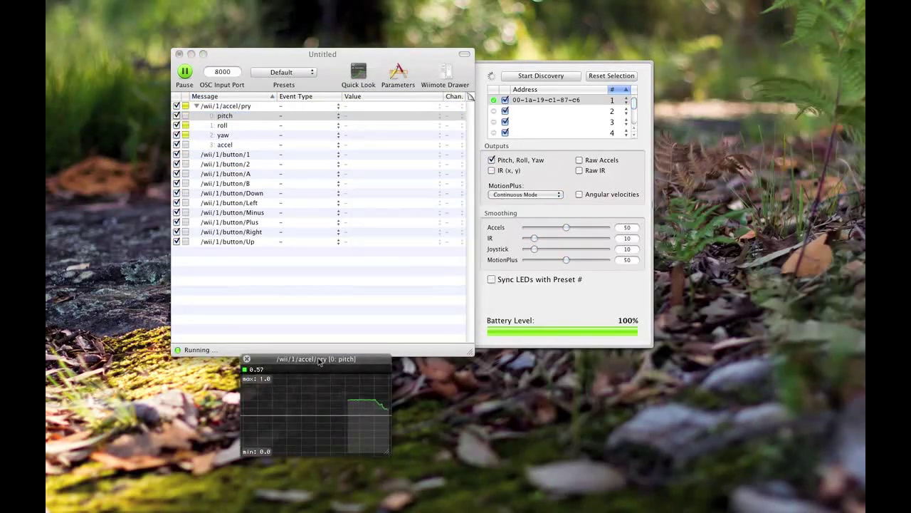
{"action": "left_click_drag", "start_coordinate": [342, 54], "coordinate": [311, 37]}
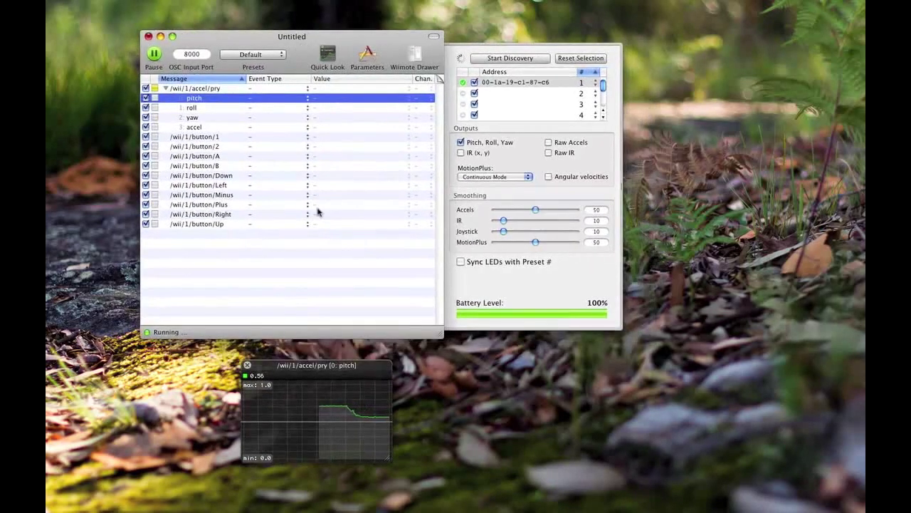
{"action": "left_click_drag", "start_coordinate": [331, 368], "coordinate": [348, 242]}
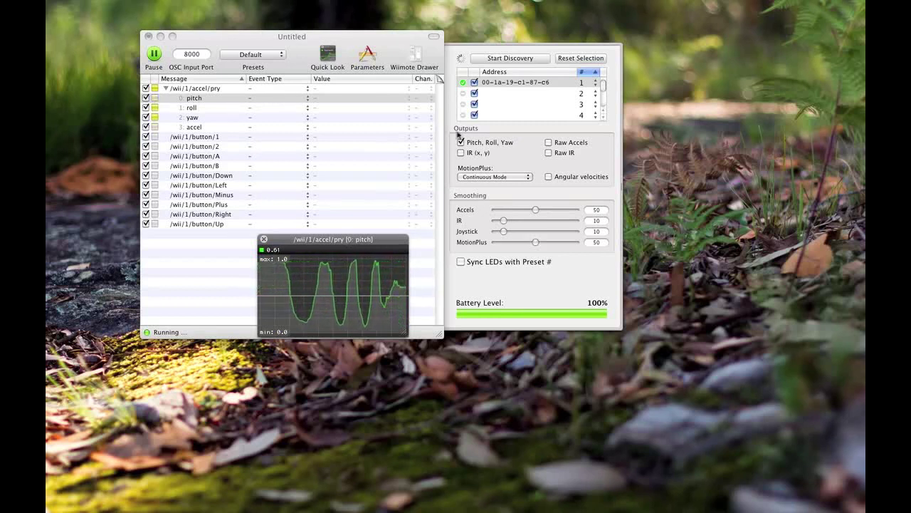
{"action": "left_click", "coordinate": [536, 210]}
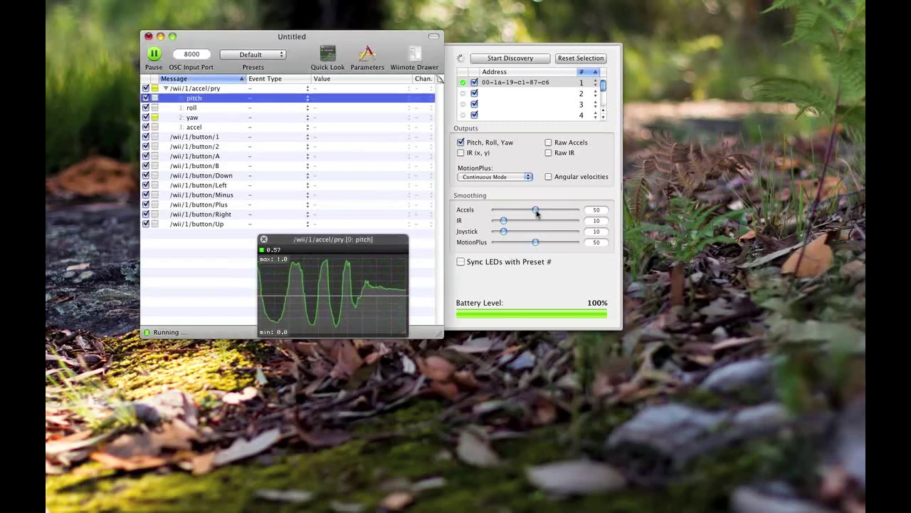
{"action": "left_click_drag", "start_coordinate": [536, 211], "coordinate": [452, 211]}
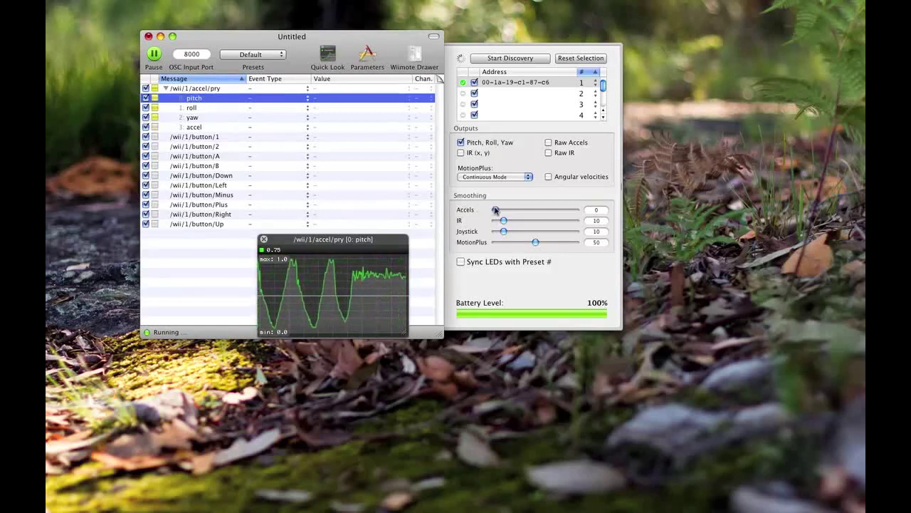
{"action": "left_click_drag", "start_coordinate": [496, 210], "coordinate": [540, 214]}
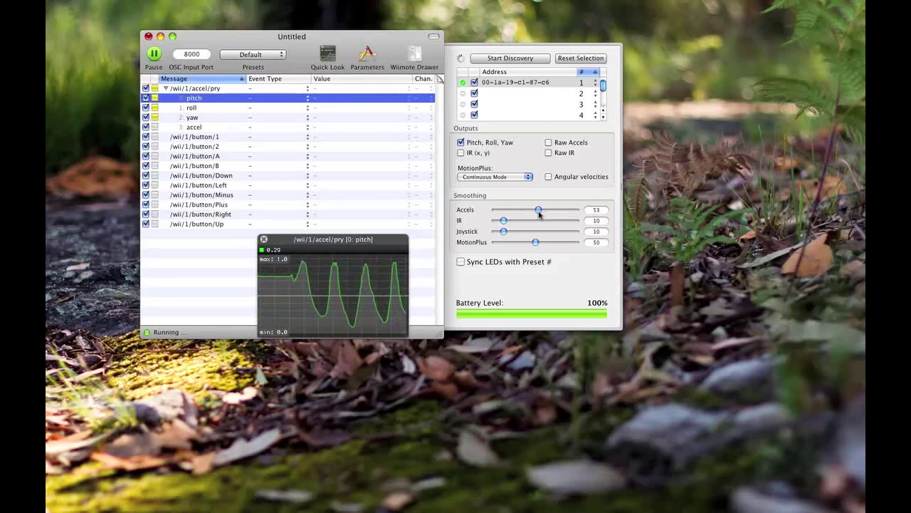
{"action": "left_click_drag", "start_coordinate": [539, 214], "coordinate": [577, 211]}
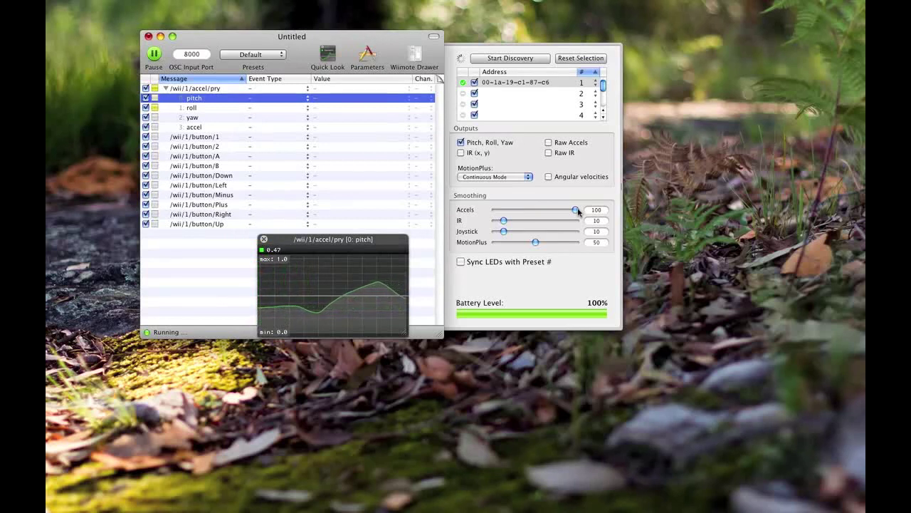
{"action": "left_click_drag", "start_coordinate": [578, 211], "coordinate": [554, 212]}
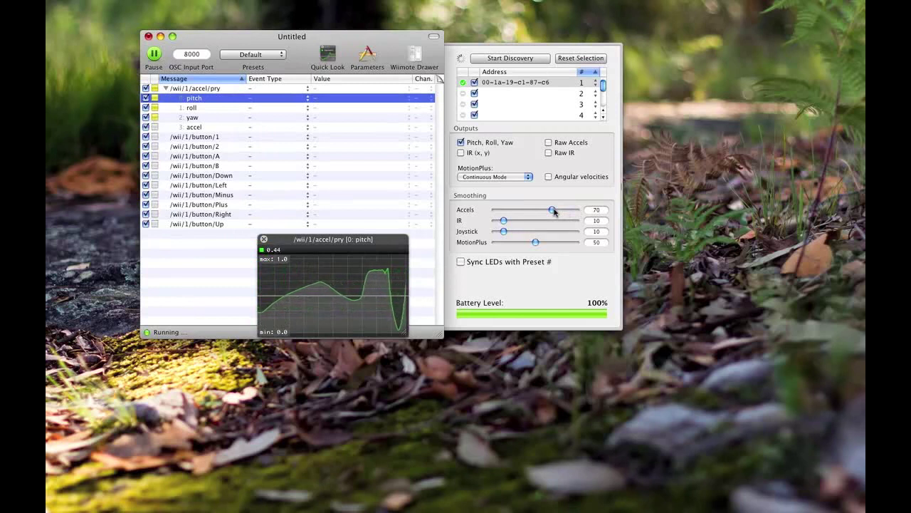
{"action": "left_click_drag", "start_coordinate": [554, 212], "coordinate": [538, 214]}
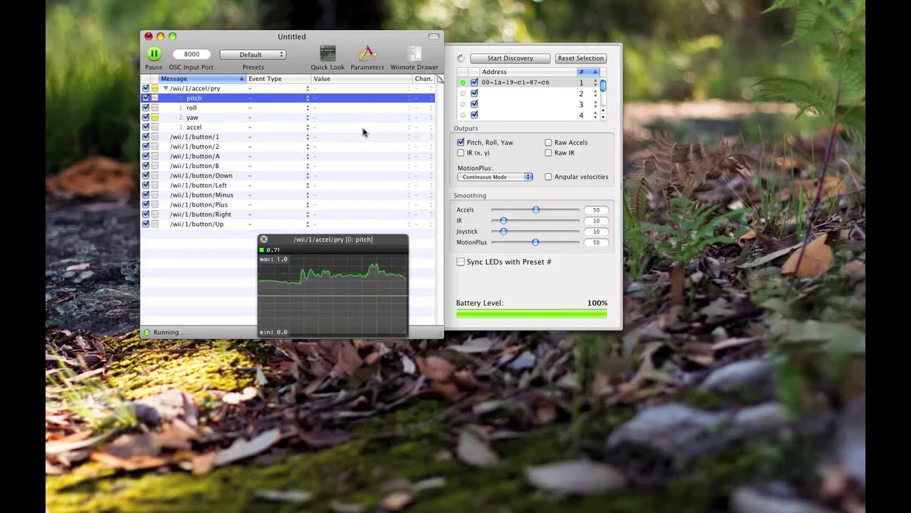
Load and audition the 13. Power Trance Octolead patch on Omnisphere part 4, then return to OSCulator
{"action": "key", "text": "super+Tab"}
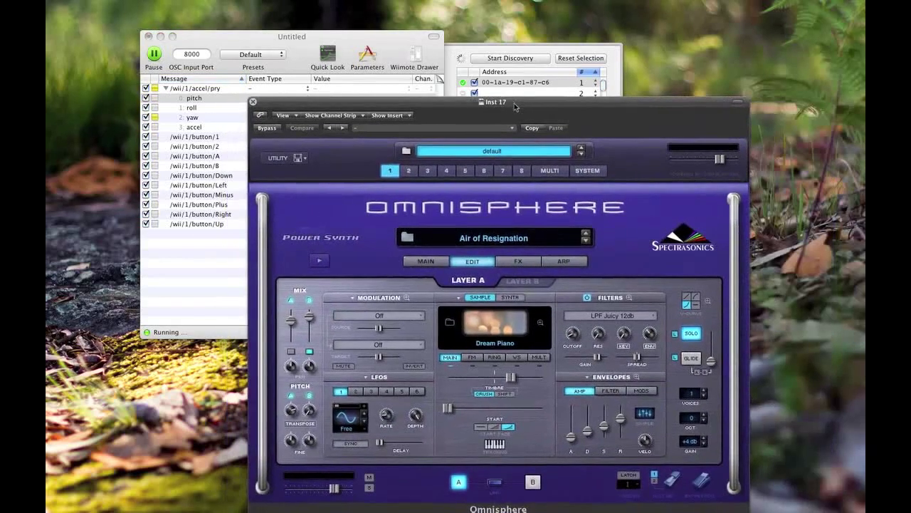
{"action": "left_click", "coordinate": [447, 173]}
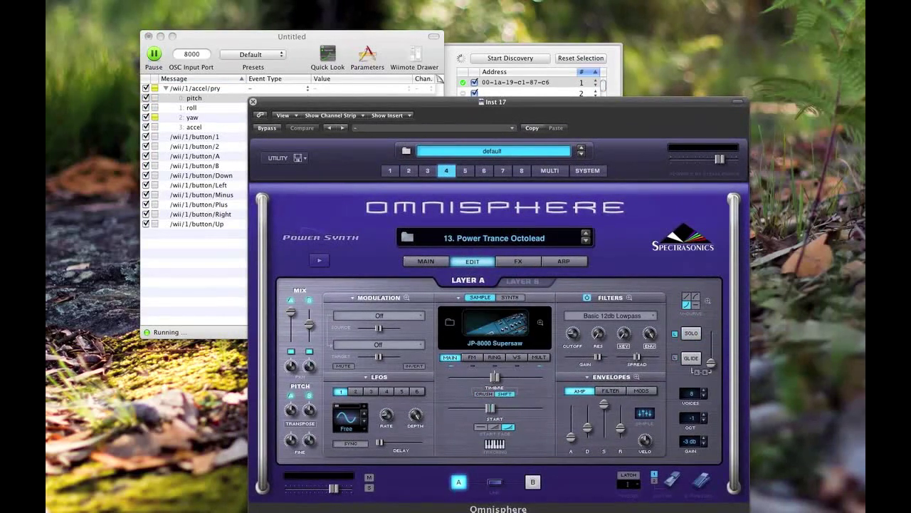
{"action": "left_click", "coordinate": [321, 261]}
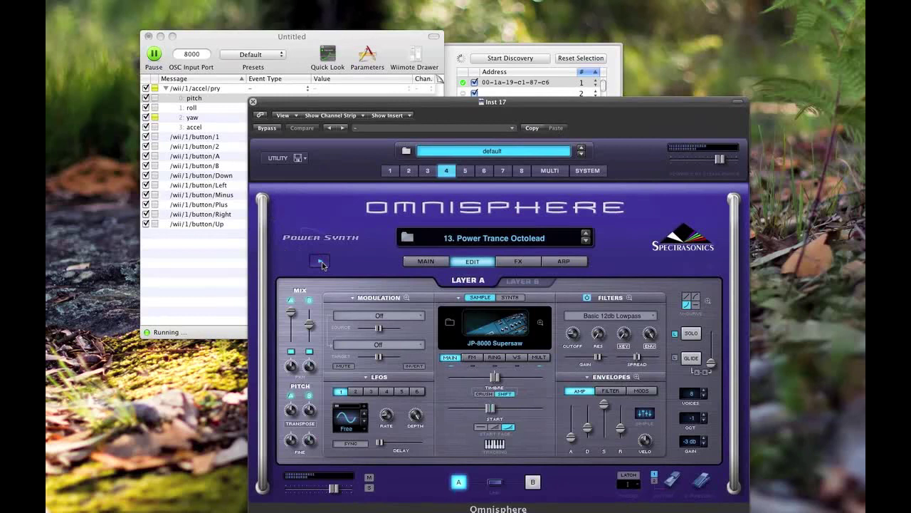
{"action": "left_click", "coordinate": [321, 261]}
{"action": "left_click", "coordinate": [320, 261]}
{"action": "left_click", "coordinate": [320, 262]}
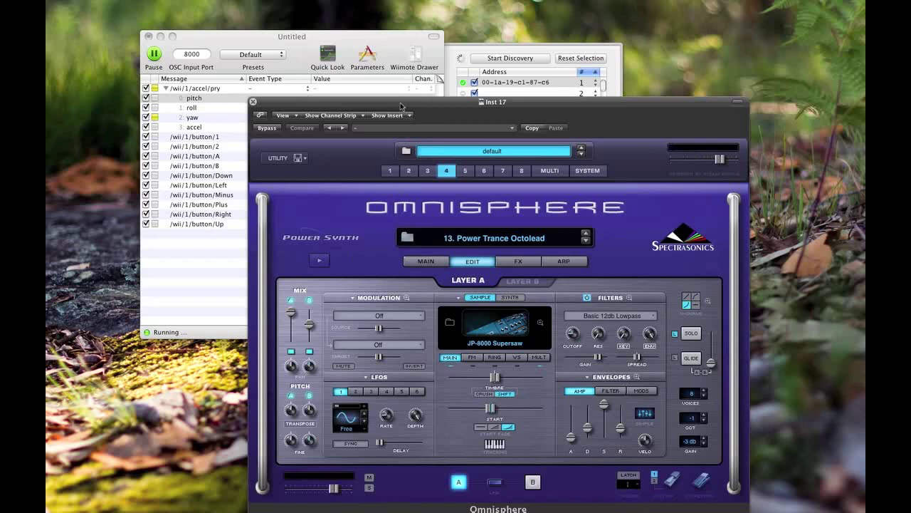
{"action": "left_click", "coordinate": [311, 38]}
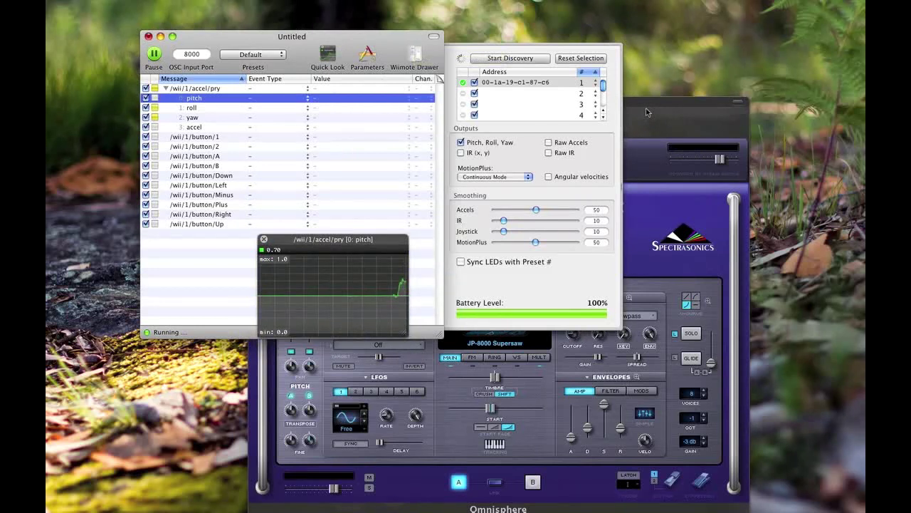
Set the pitch row's event type to MIDI CC with controller number 1
{"action": "left_click_drag", "start_coordinate": [250, 39], "coordinate": [208, 14]}
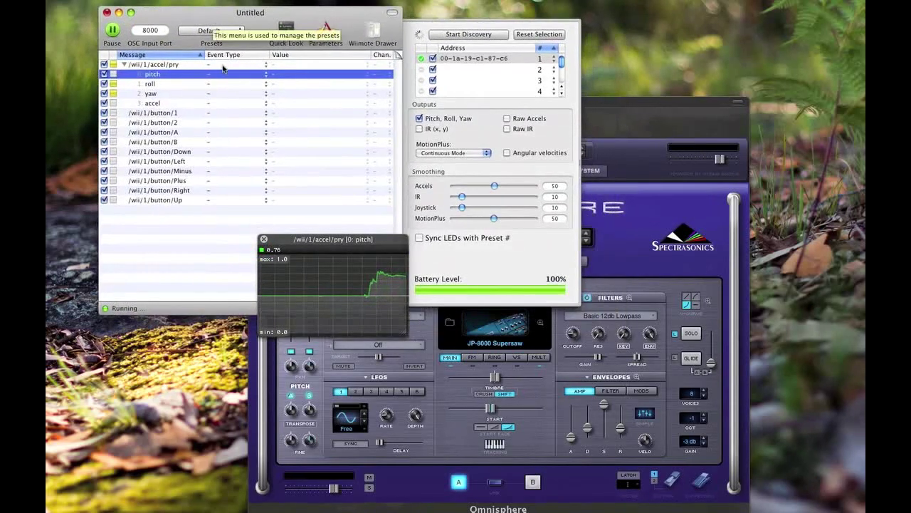
{"action": "left_click", "coordinate": [264, 76]}
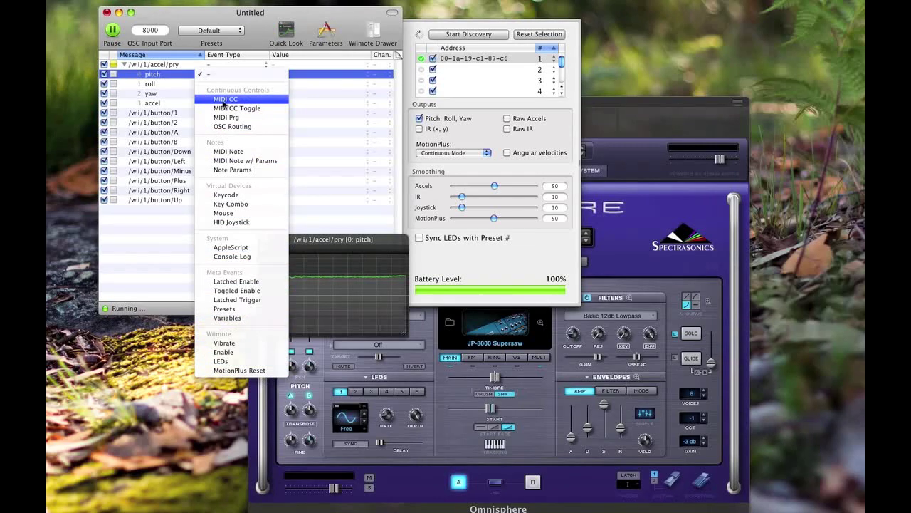
{"action": "left_click", "coordinate": [223, 104]}
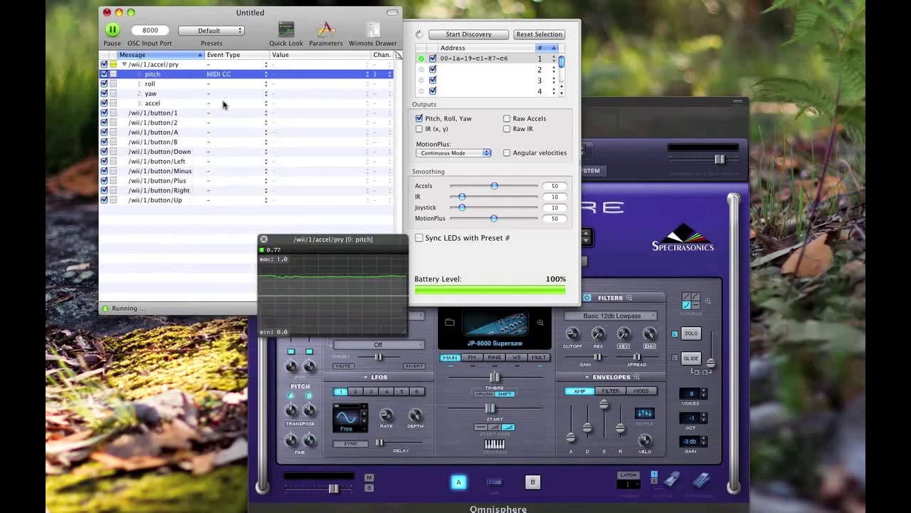
{"action": "left_click", "coordinate": [292, 77]}
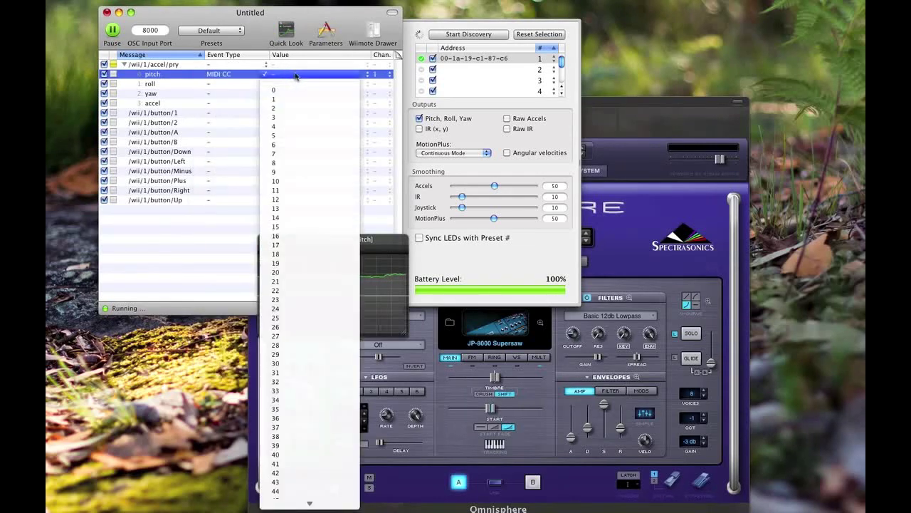
{"action": "scroll", "coordinate": [312, 204], "scroll_direction": "down", "scroll_amount": 10}
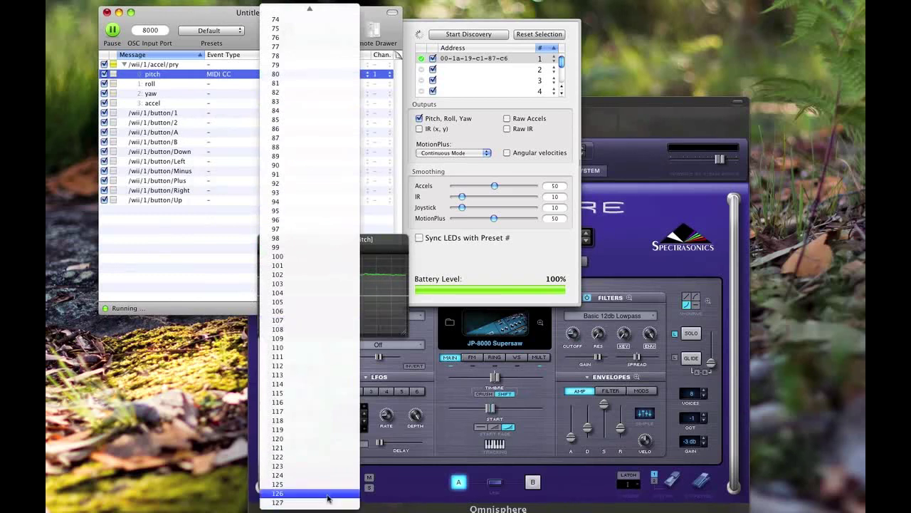
{"action": "scroll", "coordinate": [328, 492], "scroll_direction": "up", "scroll_amount": 15}
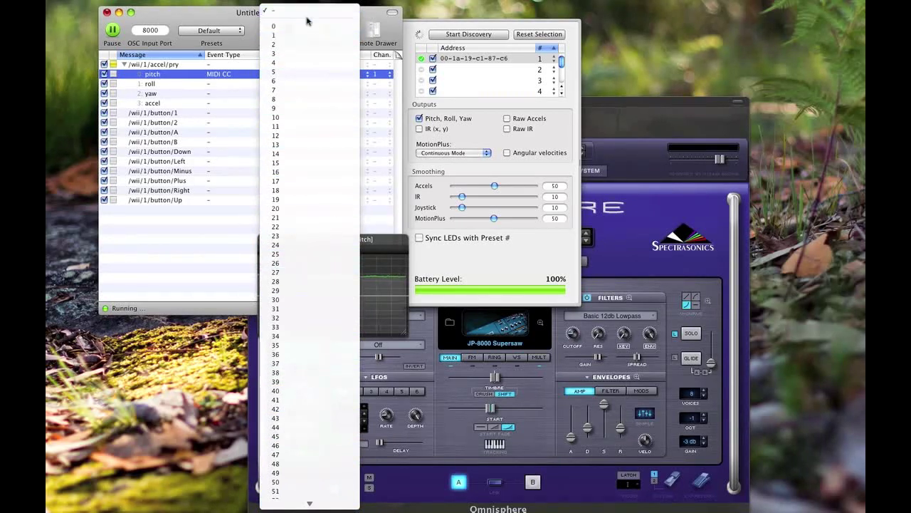
{"action": "left_click", "coordinate": [274, 37]}
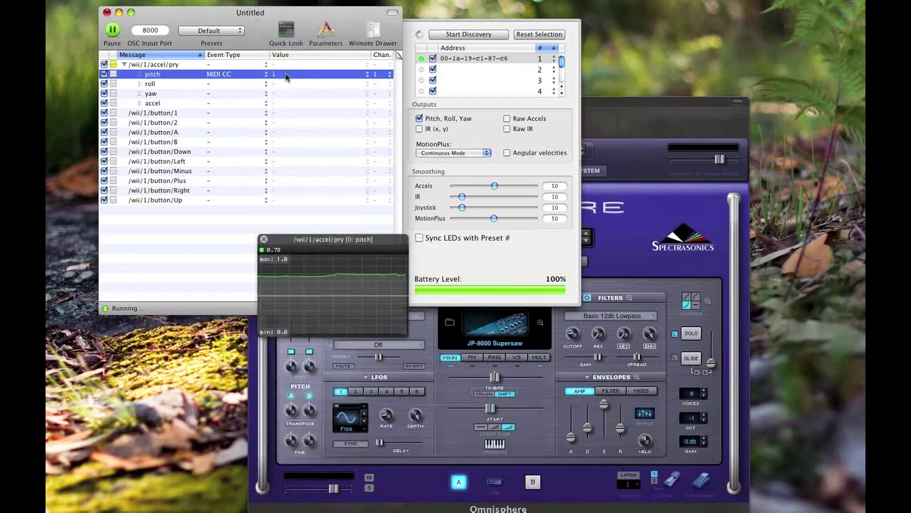
Move the Omnisphere Inst 17 window up and to the right
{"action": "left_click", "coordinate": [616, 101]}
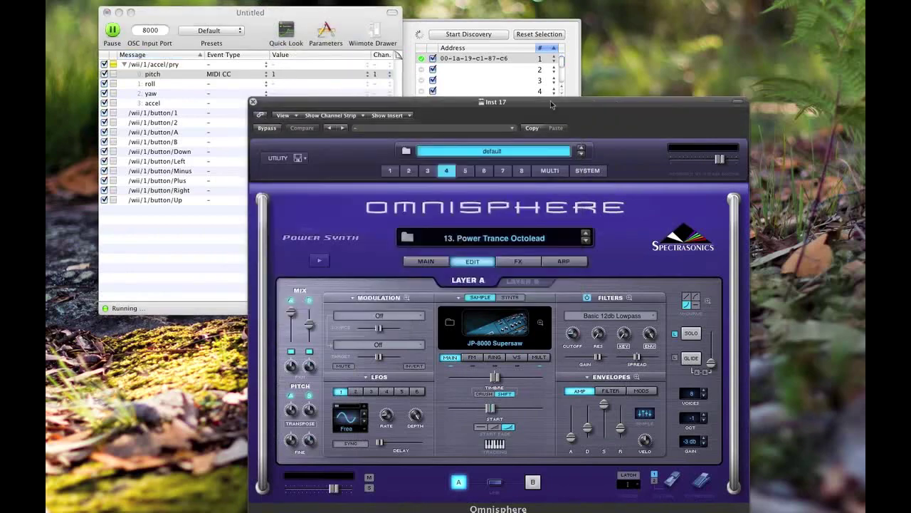
{"action": "left_click_drag", "start_coordinate": [530, 107], "coordinate": [578, 43]}
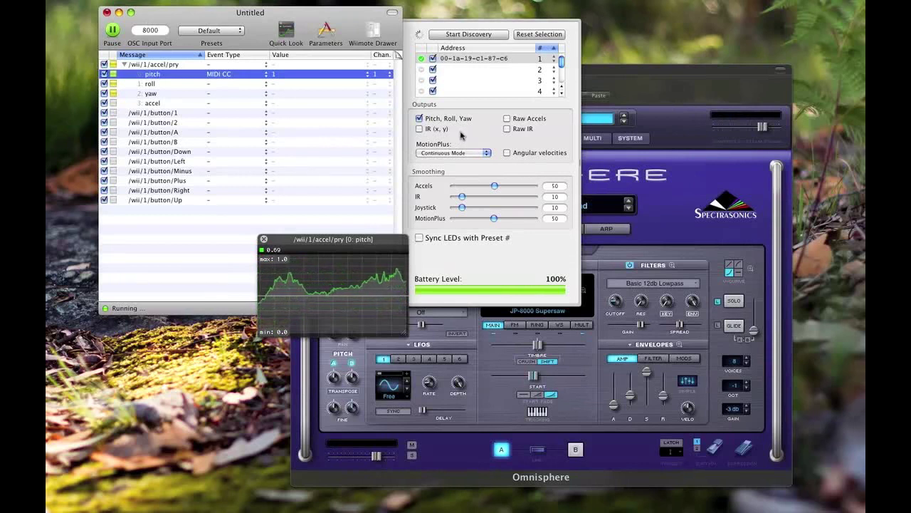
Show Omnisphere's Multi view and select part 4, Power Trance Octolead
{"action": "left_click", "coordinate": [602, 82]}
{"action": "left_click", "coordinate": [593, 138]}
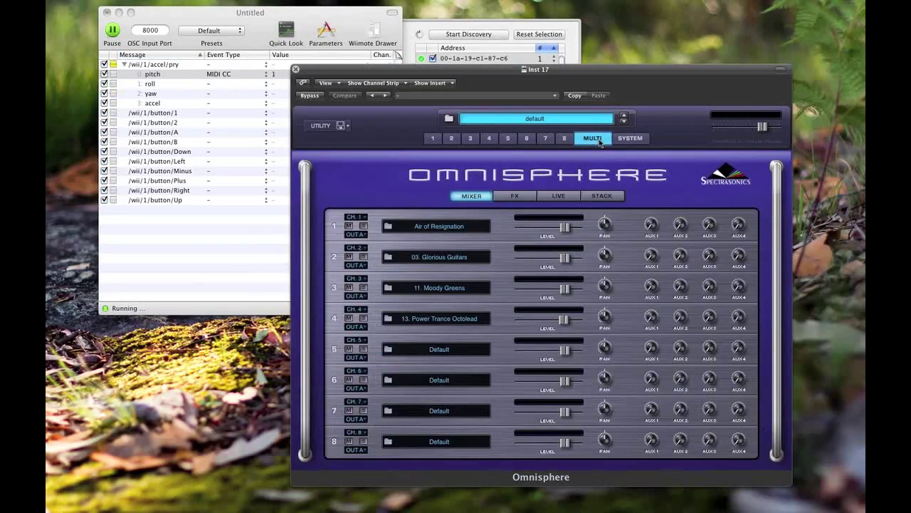
{"action": "left_click", "coordinate": [433, 139]}
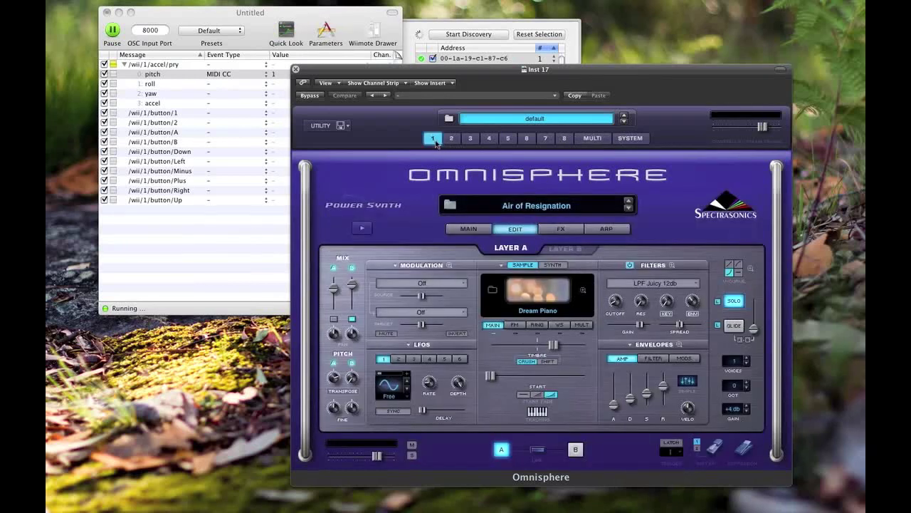
{"action": "left_click", "coordinate": [487, 139]}
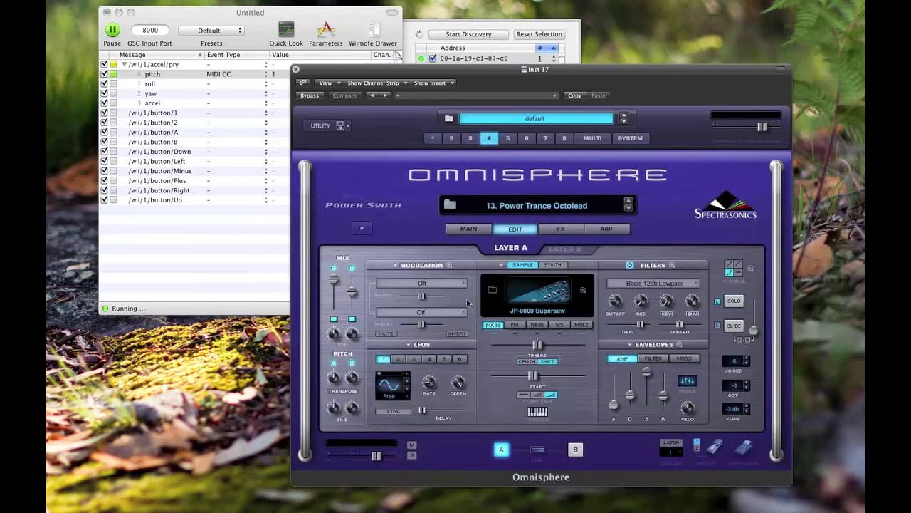
Start MIDI CC Learn on part 4's level slider so it follows the Wiimote pitch
{"action": "right_click", "coordinate": [381, 459]}
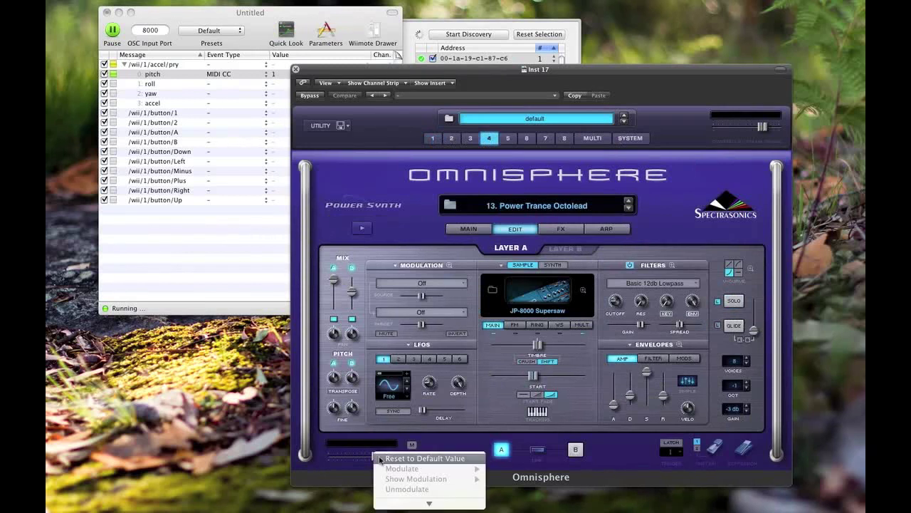
{"action": "left_click", "coordinate": [333, 462]}
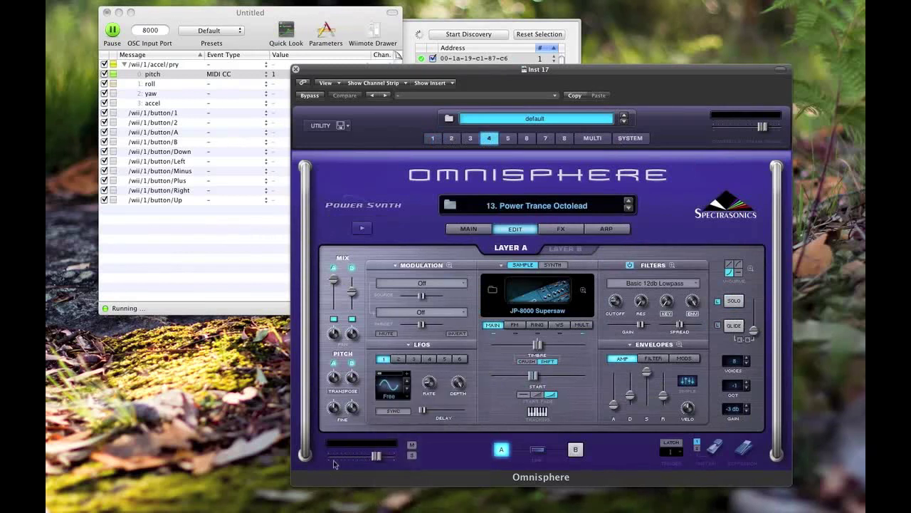
{"action": "right_click", "coordinate": [379, 459]}
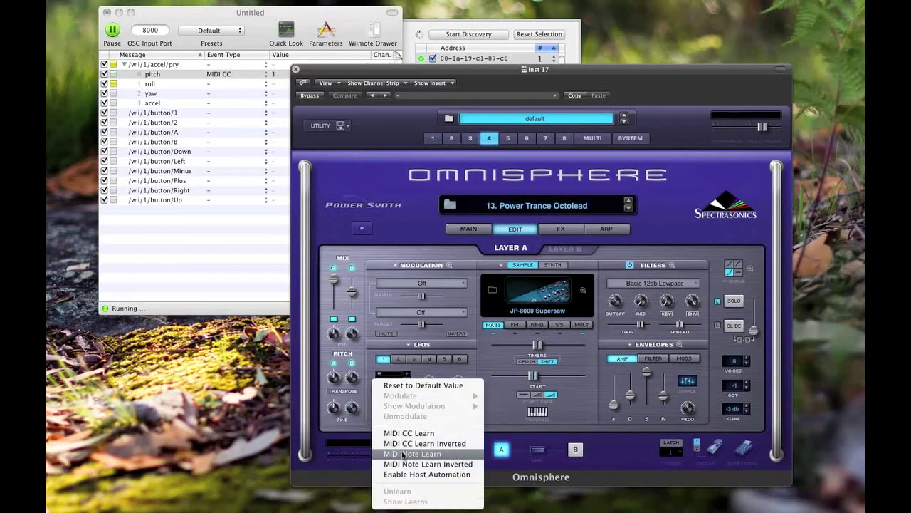
{"action": "left_click", "coordinate": [403, 433]}
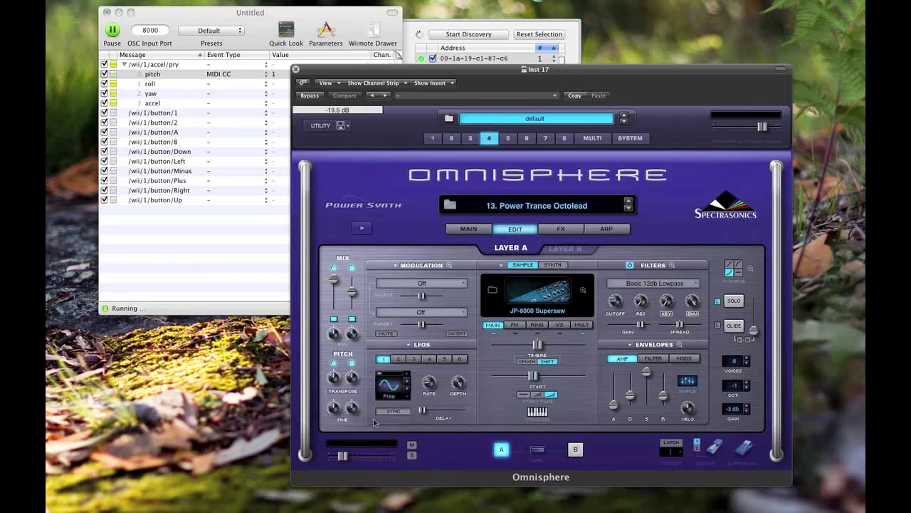
{"action": "left_click", "coordinate": [286, 30]}
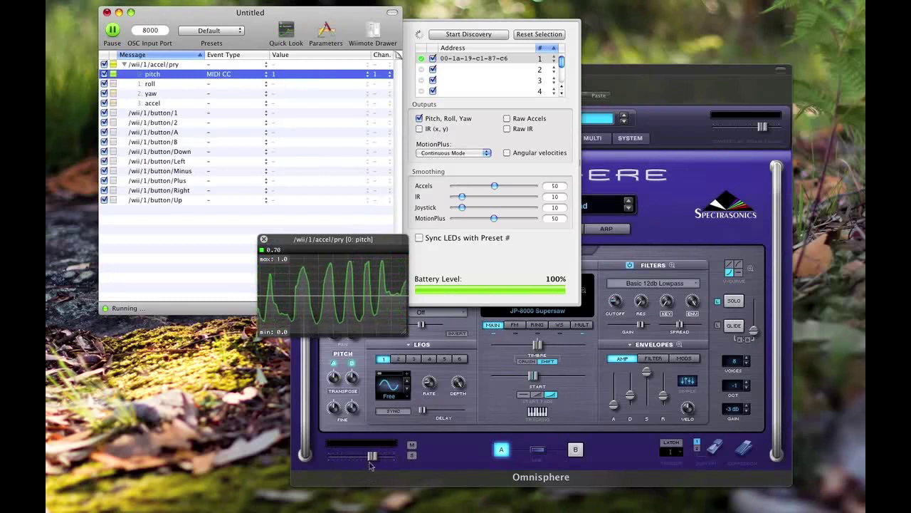
Choose a learn option on the level control and move the pitch graph over the message list
{"action": "right_click", "coordinate": [375, 457]}
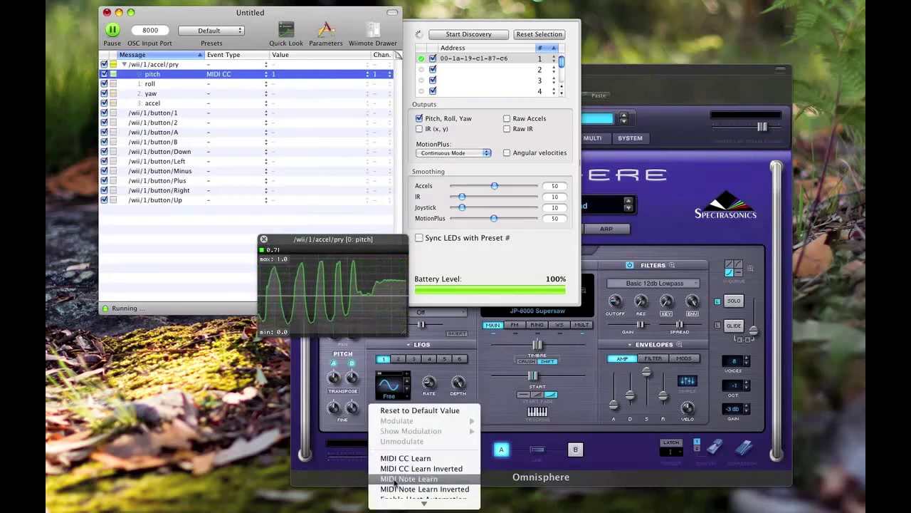
{"action": "left_click", "coordinate": [420, 490]}
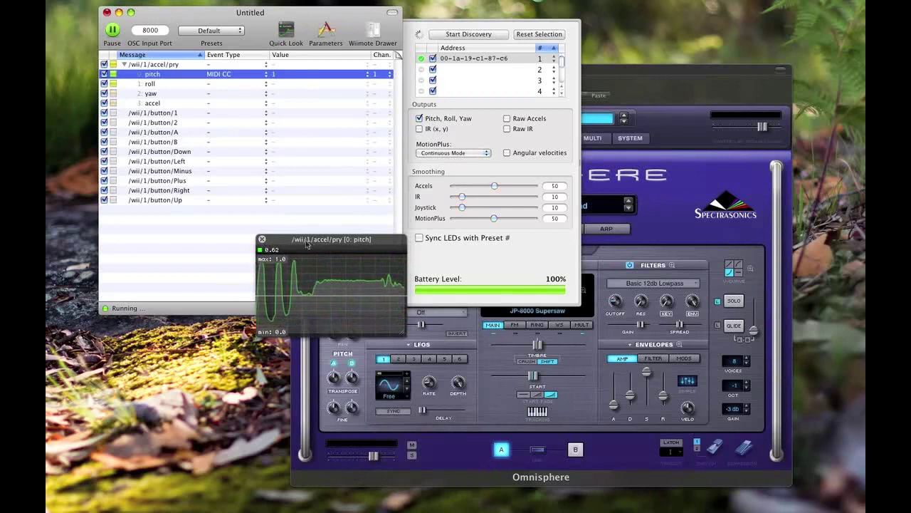
{"action": "left_click_drag", "start_coordinate": [312, 244], "coordinate": [172, 226]}
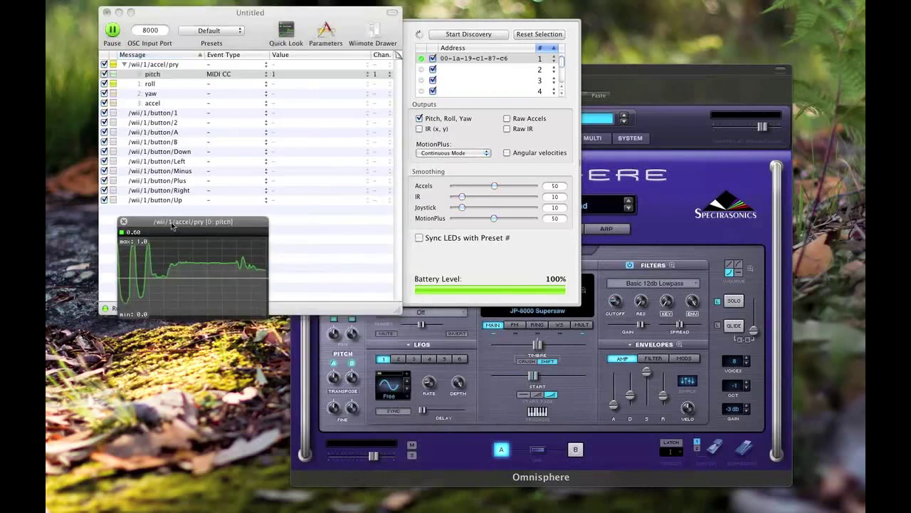
Open a live graph of the roll message and place it beside the pitch graph
{"action": "left_click", "coordinate": [158, 105]}
{"action": "left_click", "coordinate": [158, 105]}
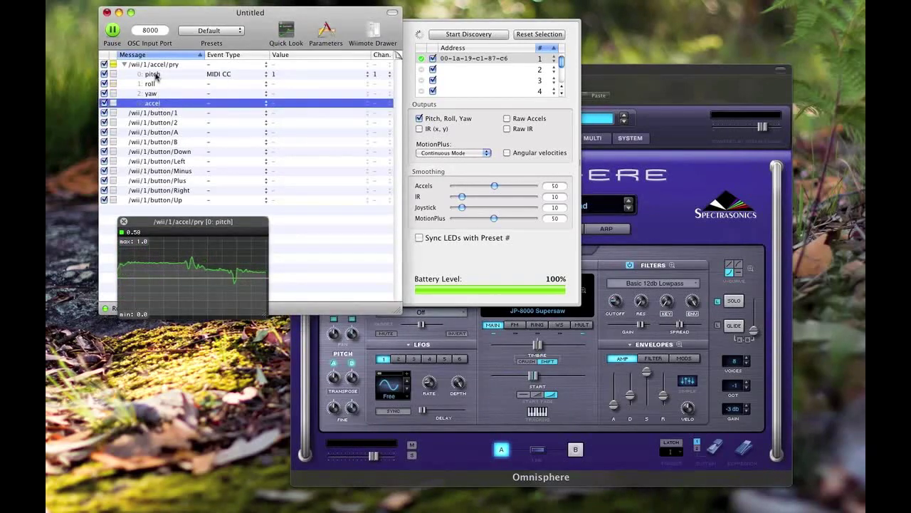
{"action": "left_click", "coordinate": [152, 85]}
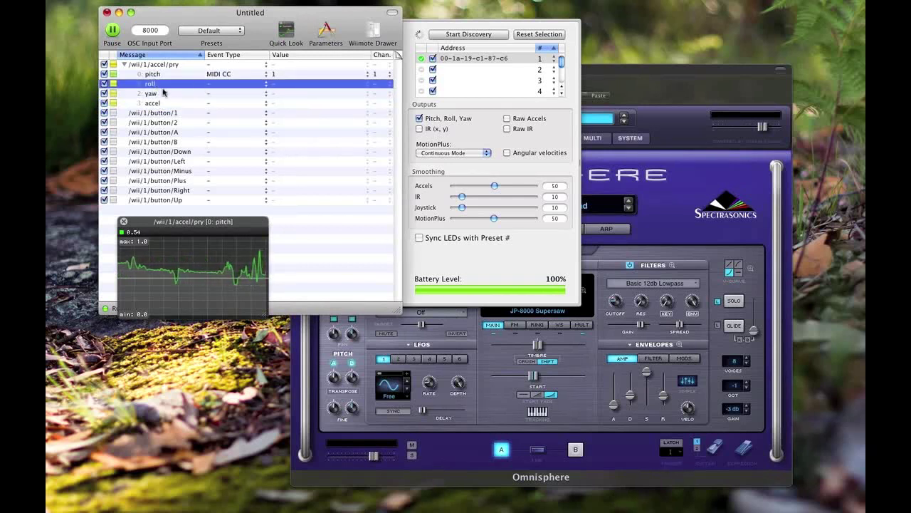
{"action": "left_click", "coordinate": [327, 32]}
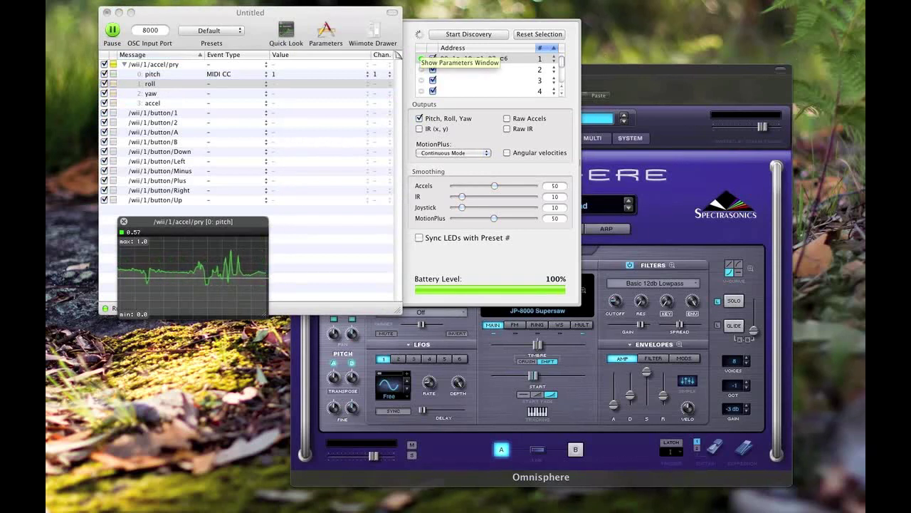
{"action": "left_click", "coordinate": [286, 32]}
{"action": "left_click_drag", "start_coordinate": [320, 214], "coordinate": [360, 223]}
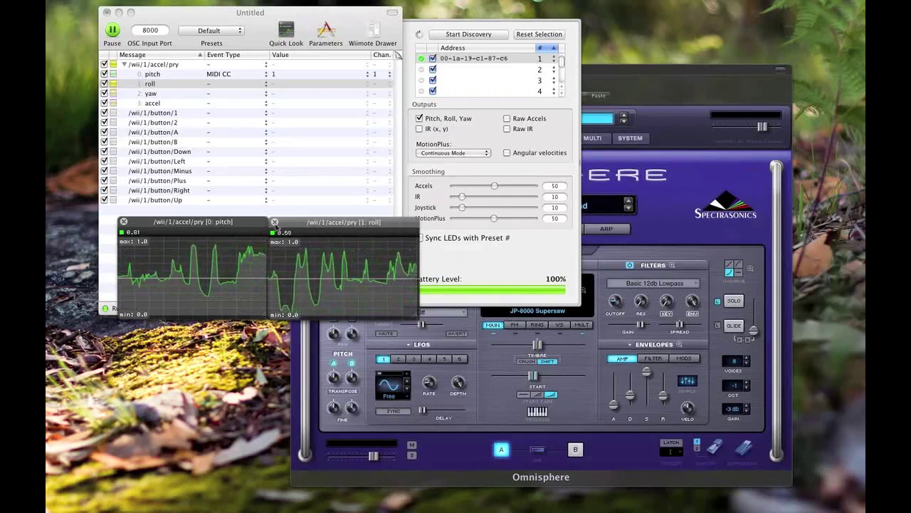
Close the roll and pitch graphs and open a live accel graph below the message list
{"action": "left_click", "coordinate": [274, 221]}
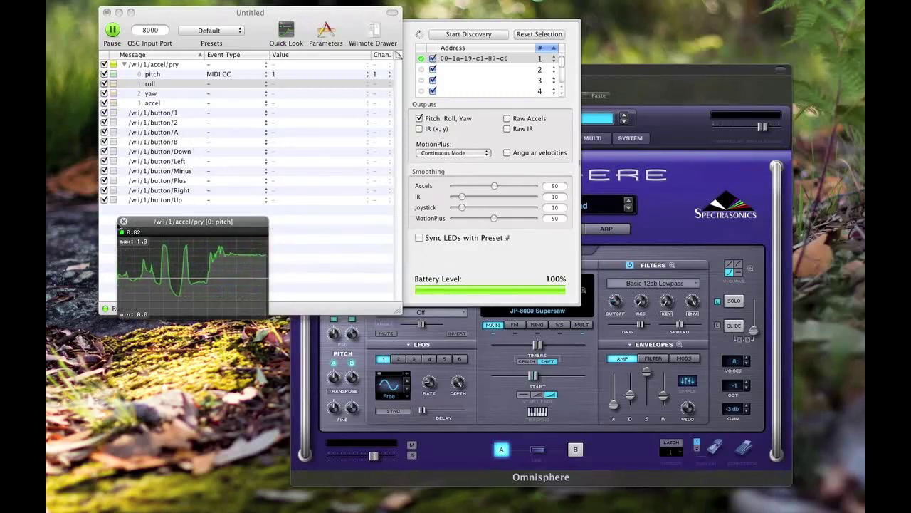
{"action": "left_click", "coordinate": [124, 222]}
{"action": "left_click", "coordinate": [155, 105]}
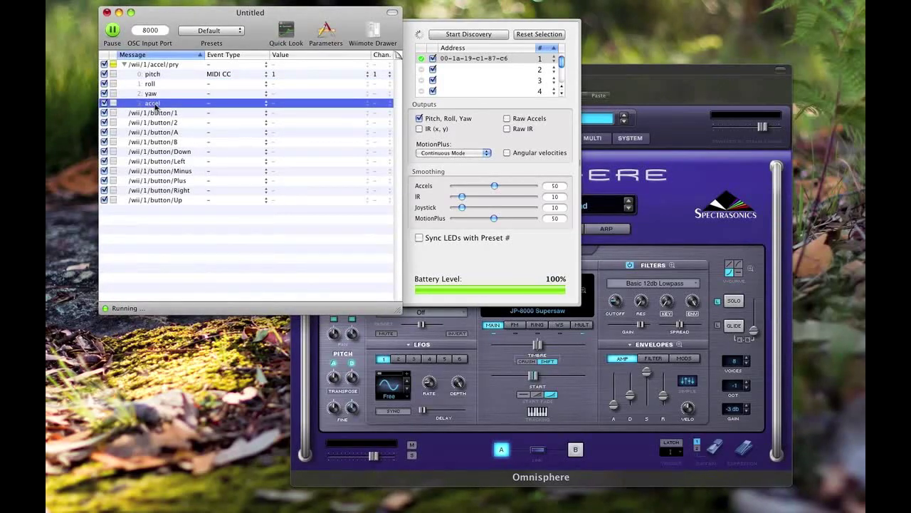
{"action": "left_click", "coordinate": [292, 31]}
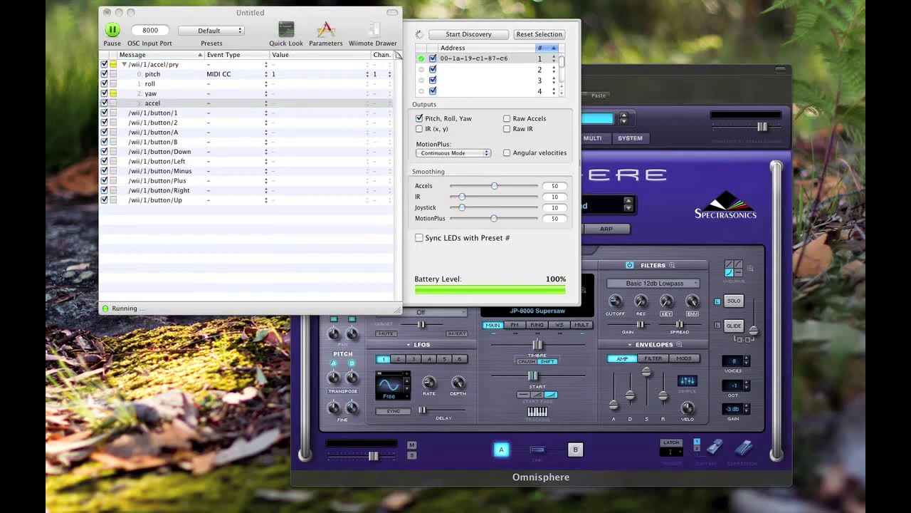
{"action": "left_click_drag", "start_coordinate": [289, 204], "coordinate": [258, 233]}
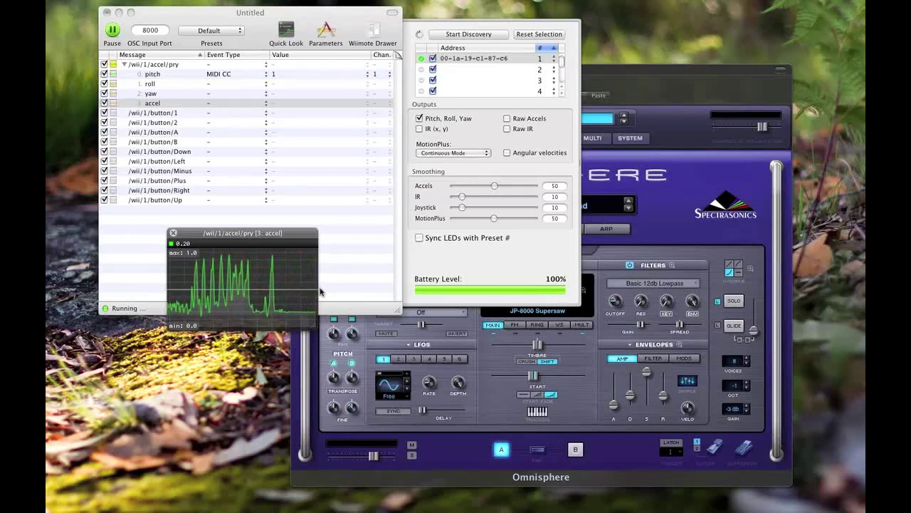
{"action": "left_click_drag", "start_coordinate": [235, 230], "coordinate": [230, 225]}
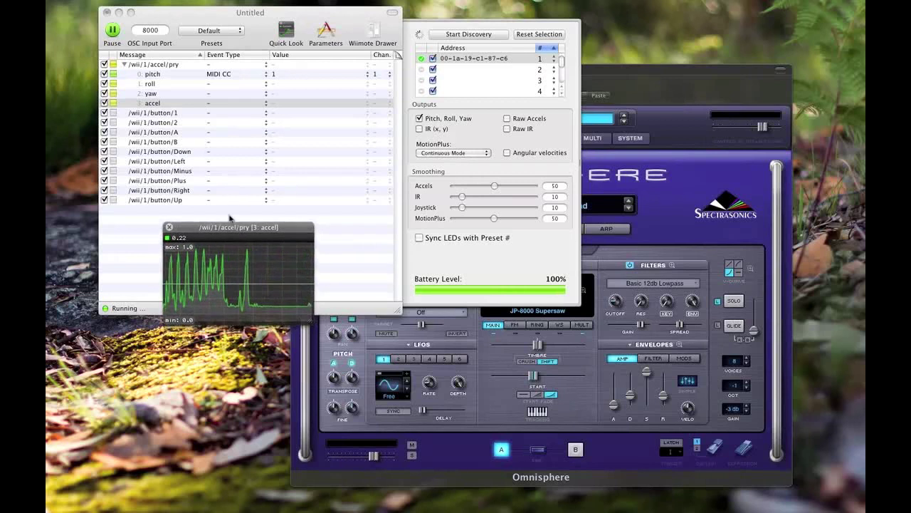
{"action": "left_click", "coordinate": [249, 104]}
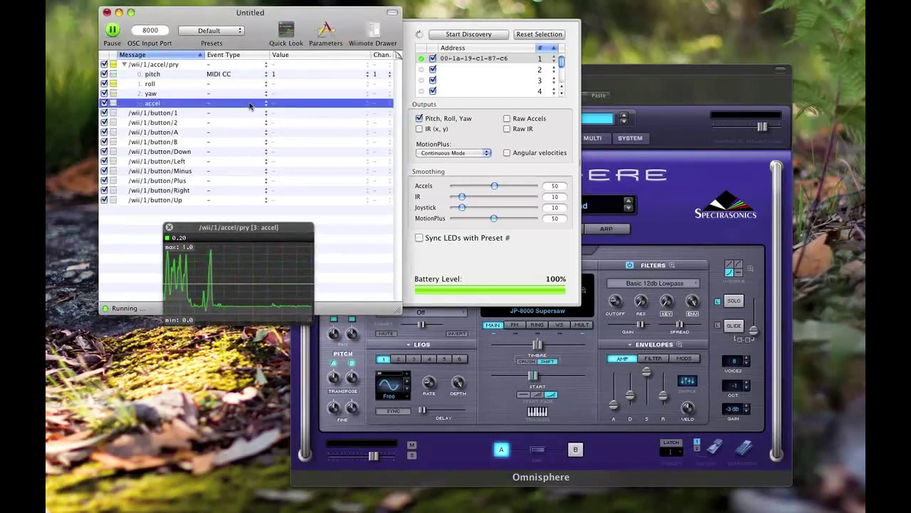
Switch accel's Event Type to MIDI Note with value 64 E3, then close the accel graph
{"action": "left_click", "coordinate": [249, 104]}
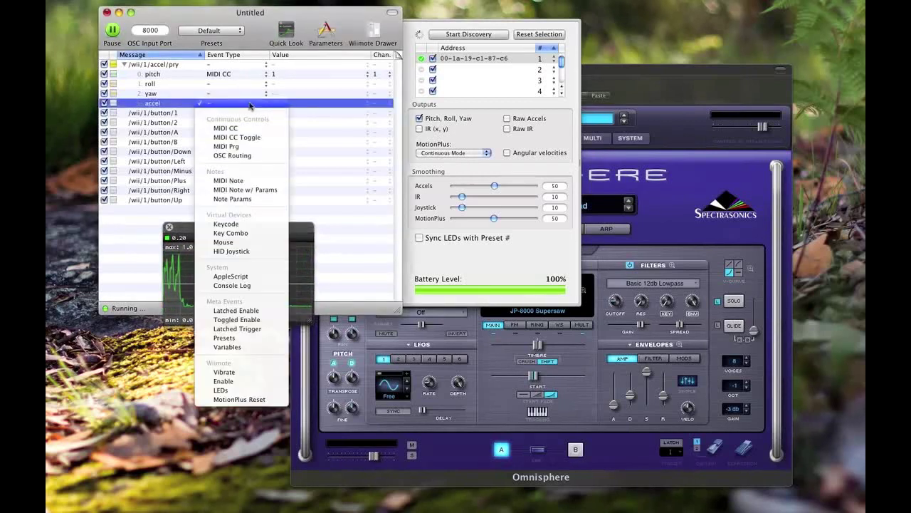
{"action": "left_click", "coordinate": [241, 181]}
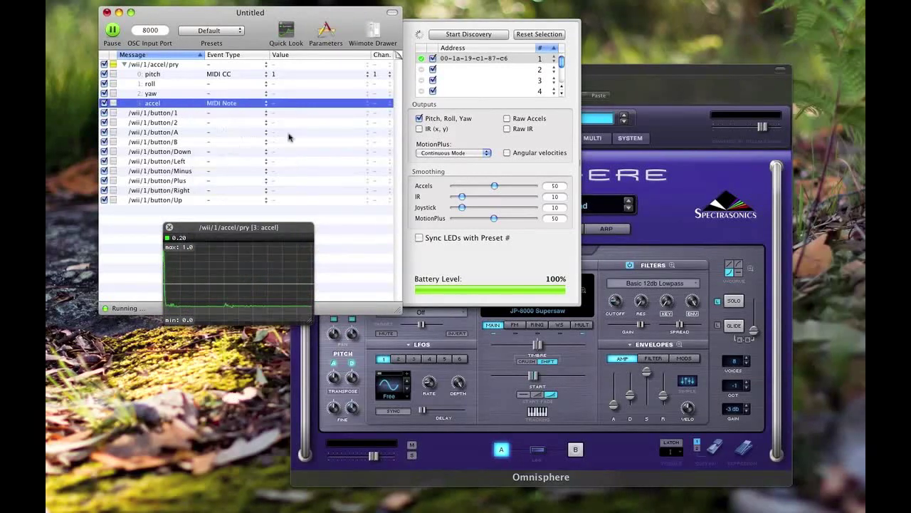
{"action": "left_click", "coordinate": [306, 103]}
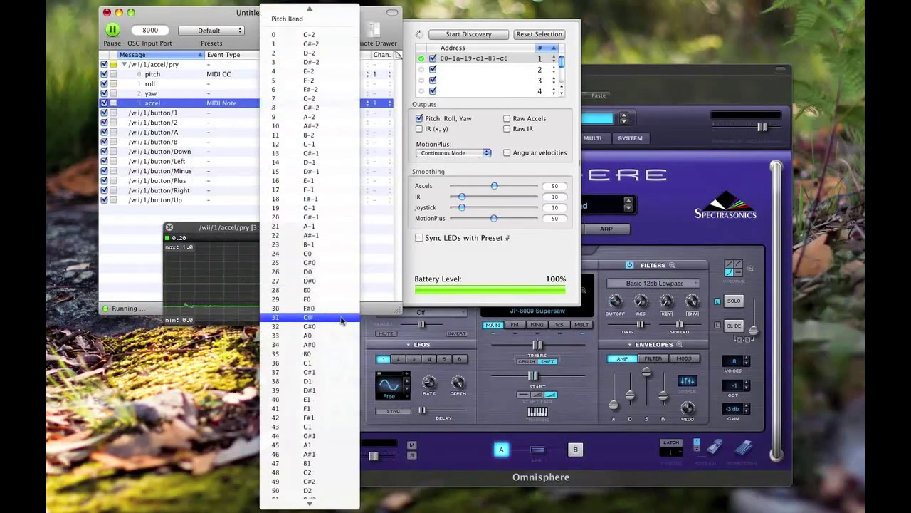
{"action": "scroll", "coordinate": [338, 322], "scroll_direction": "down", "scroll_amount": 10}
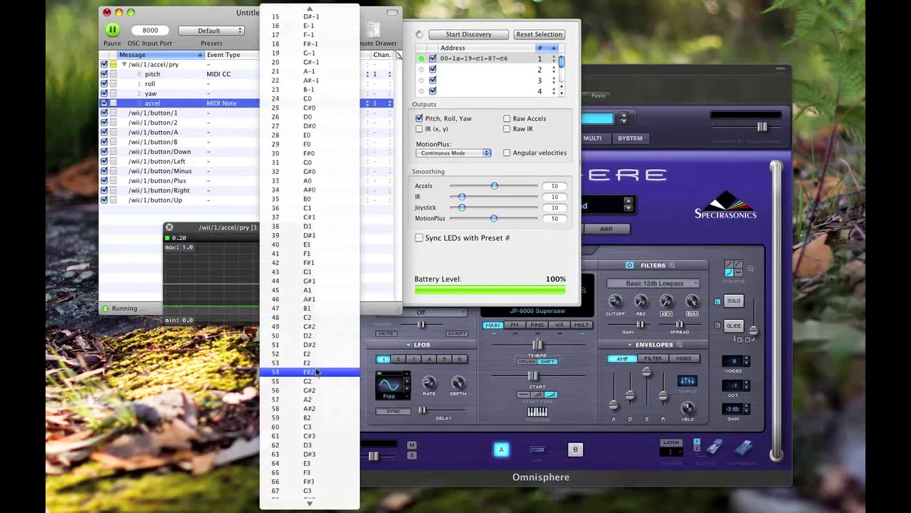
{"action": "left_click", "coordinate": [316, 431]}
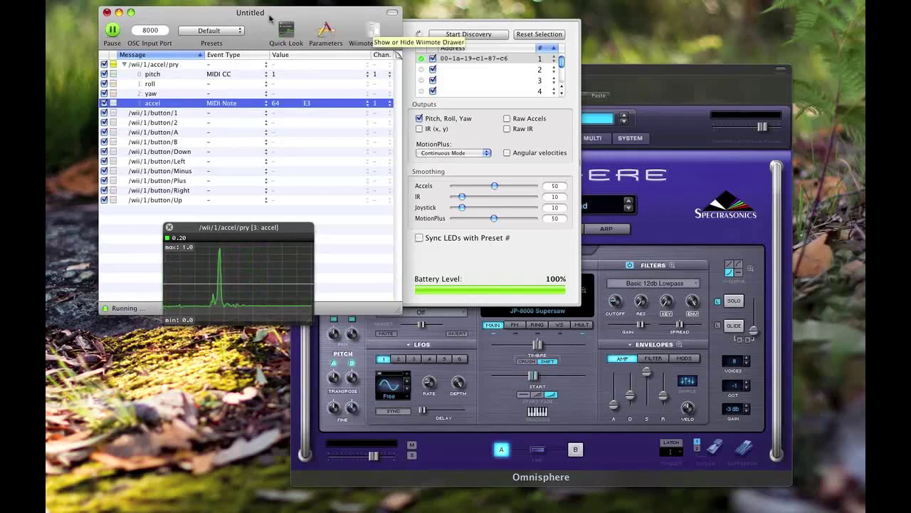
{"action": "left_click", "coordinate": [170, 227]}
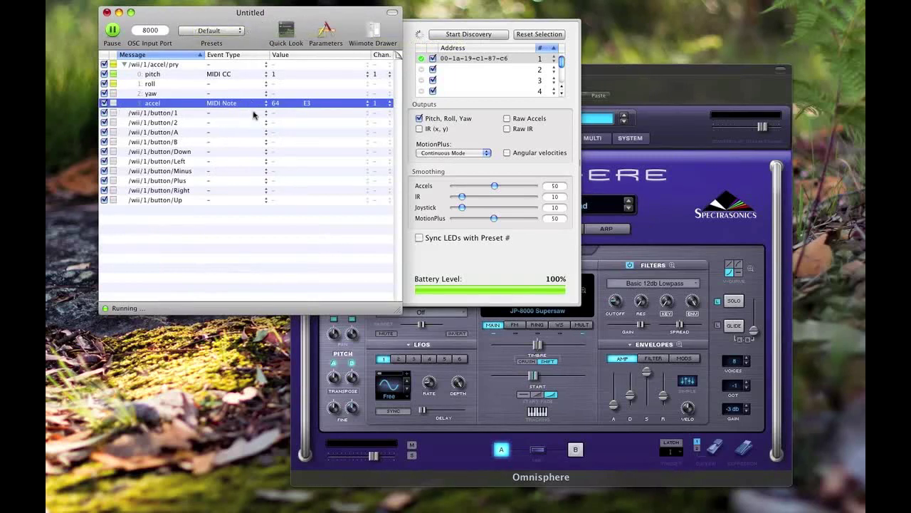
Set /wii/1/button/1 to Event Type MIDI Note with value 21 A-1
{"action": "left_click", "coordinate": [253, 115]}
{"action": "left_click", "coordinate": [163, 117]}
{"action": "left_click", "coordinate": [232, 119]}
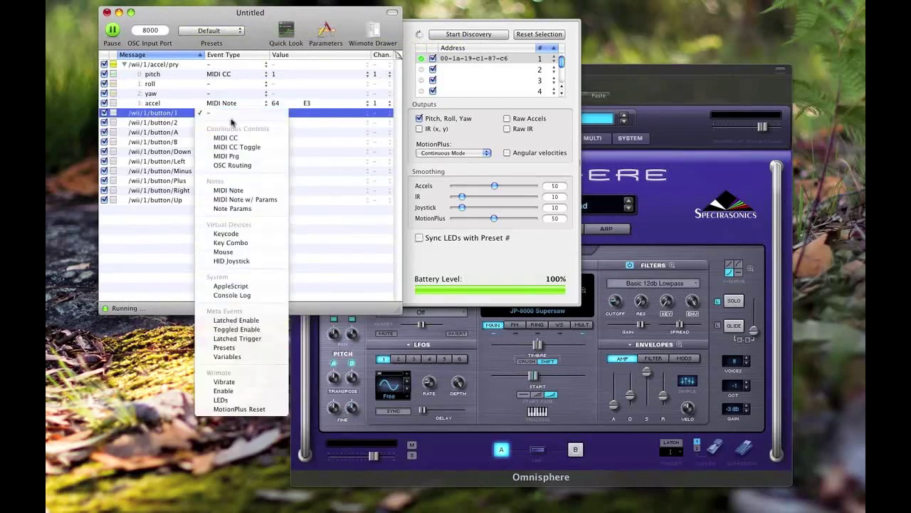
{"action": "left_click", "coordinate": [240, 194]}
{"action": "left_click", "coordinate": [317, 114]}
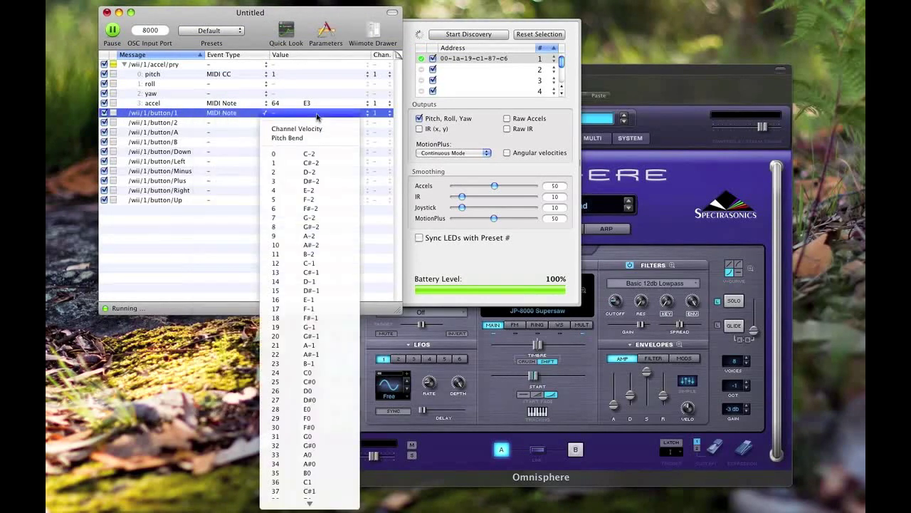
{"action": "left_click", "coordinate": [317, 345]}
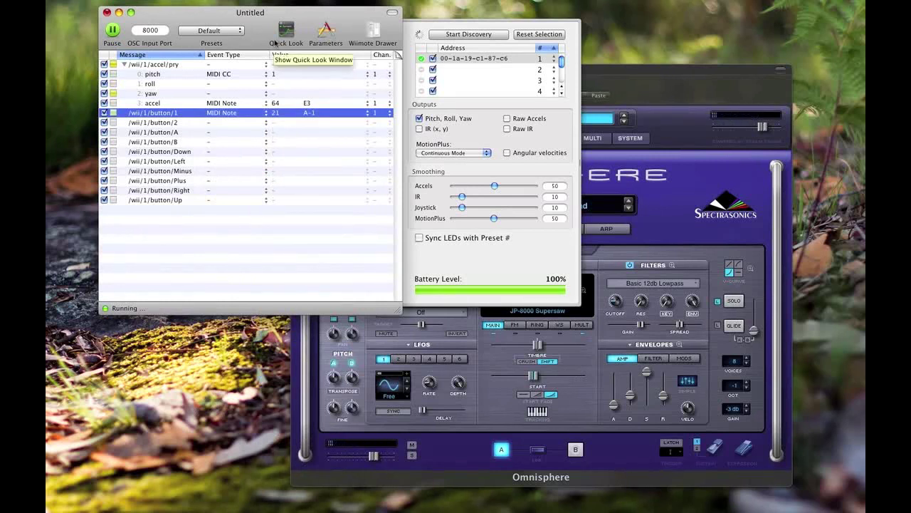
Test button 1 presses in a Quick Look graph, then close it
{"action": "key", "text": "super+Tab"}
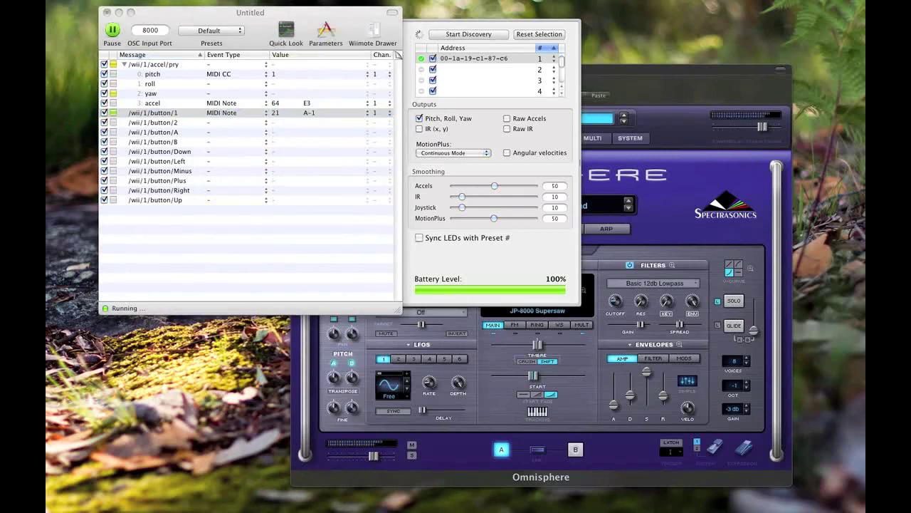
{"action": "left_click", "coordinate": [286, 30]}
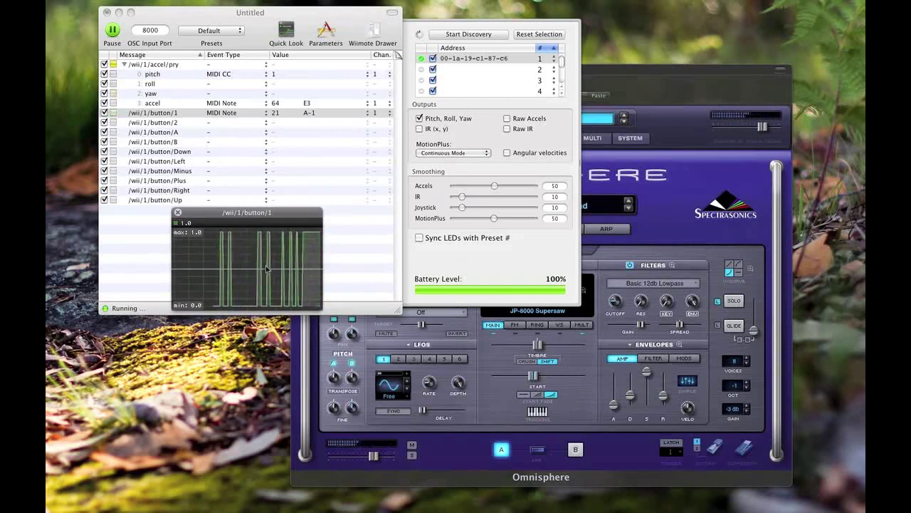
{"action": "left_click", "coordinate": [178, 213]}
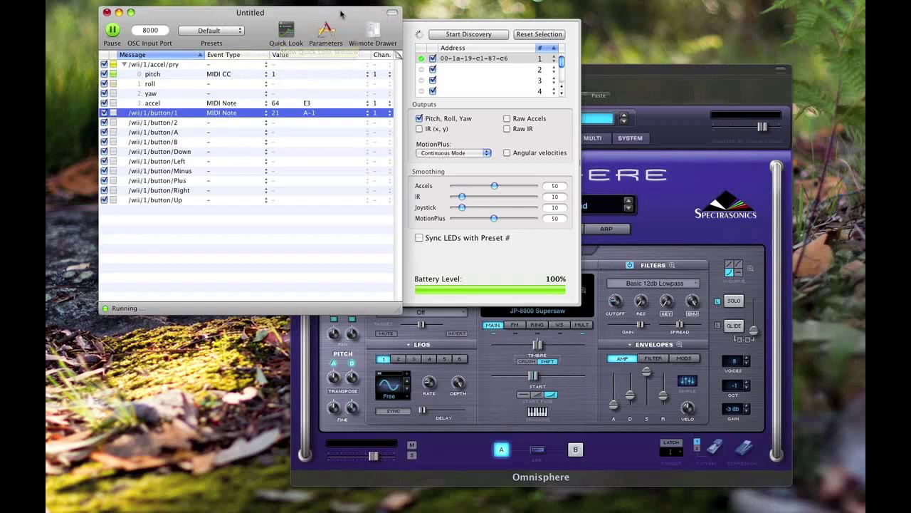
{"action": "left_click_drag", "start_coordinate": [340, 15], "coordinate": [329, 19]}
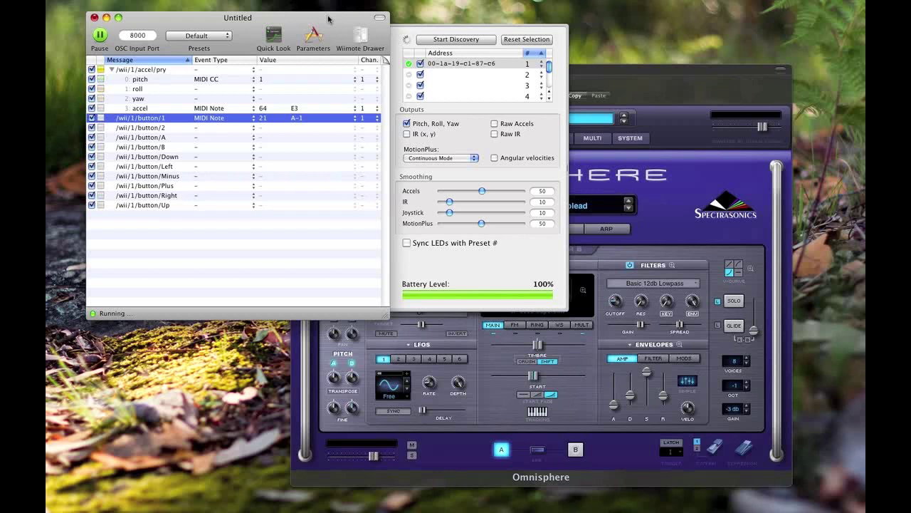
{"action": "left_click_drag", "start_coordinate": [329, 19], "coordinate": [356, 23]}
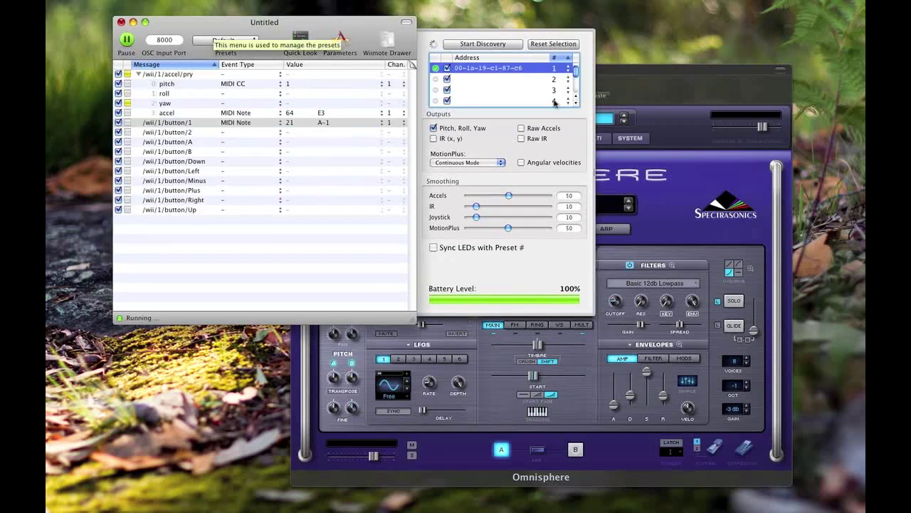
{"action": "left_click", "coordinate": [471, 64]}
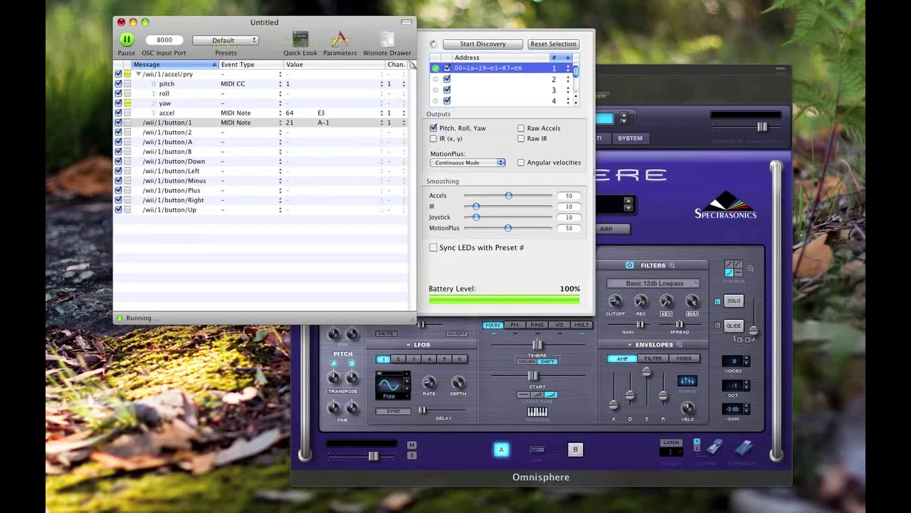